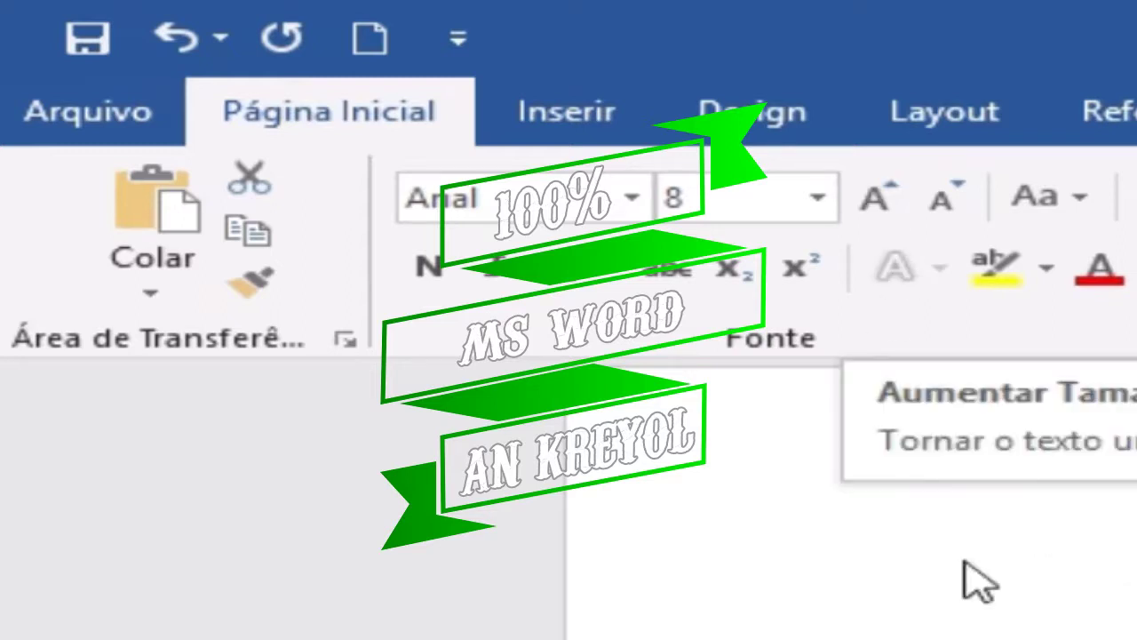
# - Increase the font size to 16 and reduce it by one increment
pyautogui.click(884, 196)
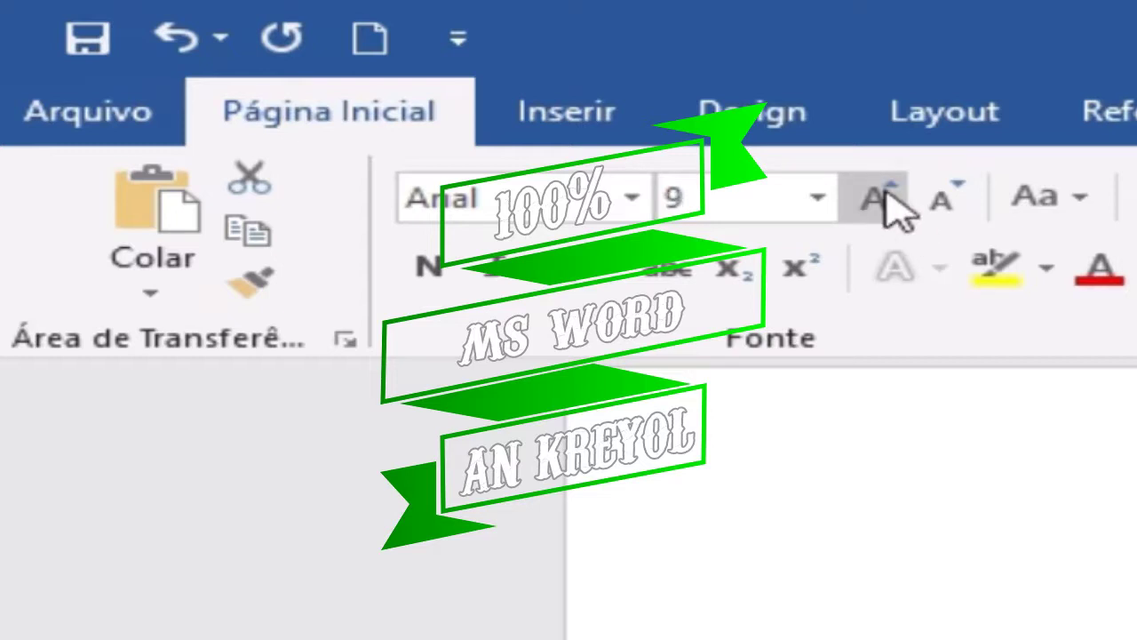
pyautogui.click(885, 195)
pyautogui.click(885, 195)
pyautogui.click(884, 195)
pyautogui.click(885, 196)
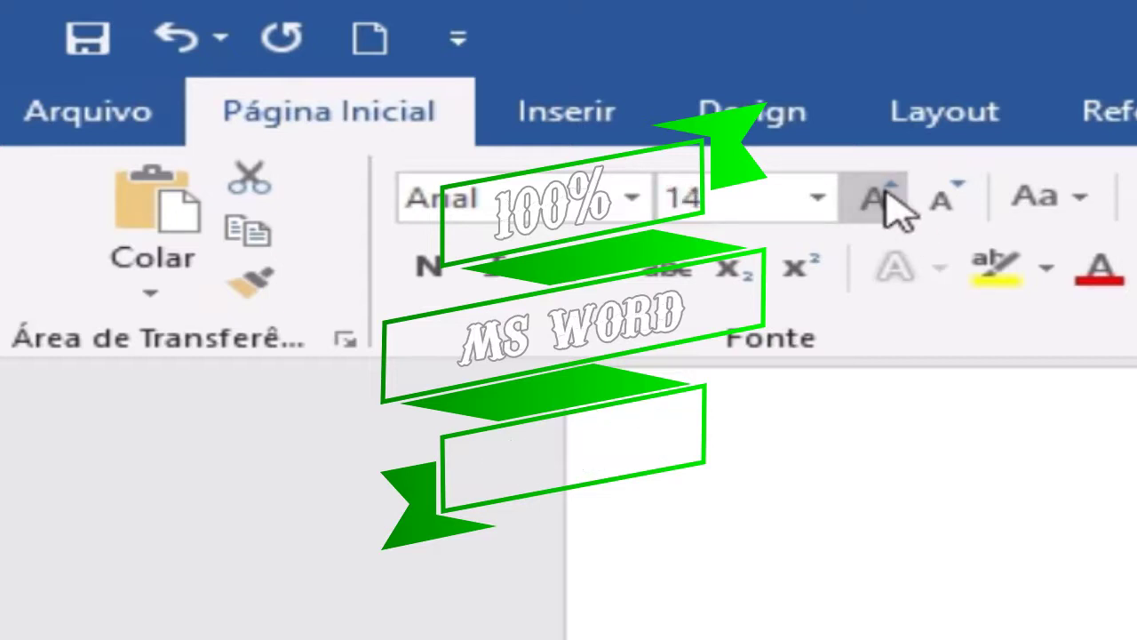
pyautogui.click(885, 195)
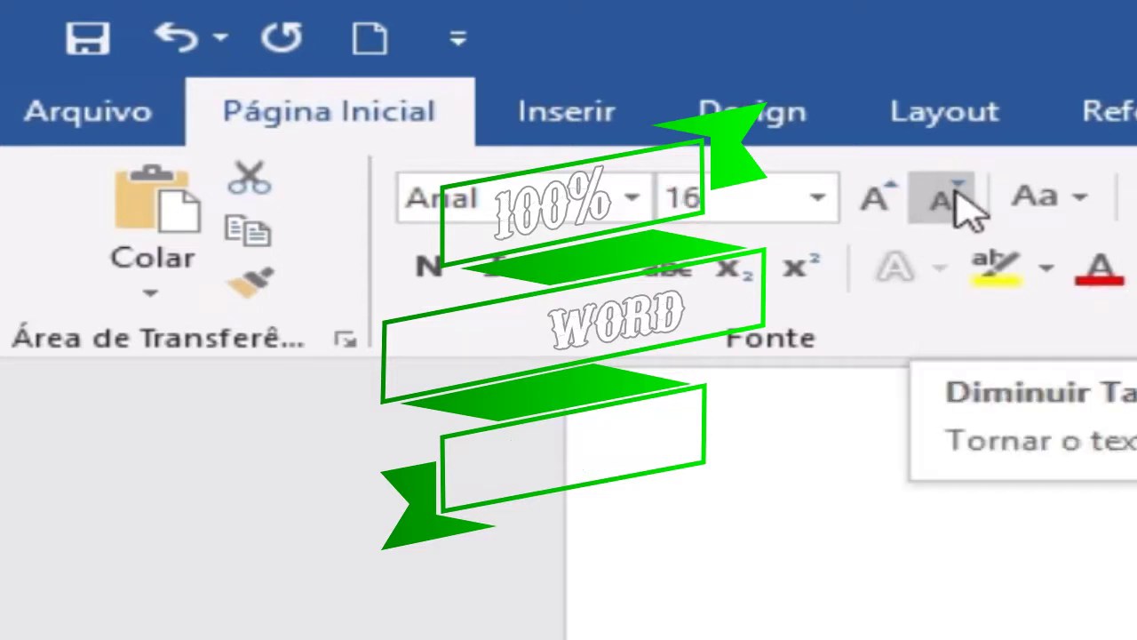
pyautogui.click(954, 196)
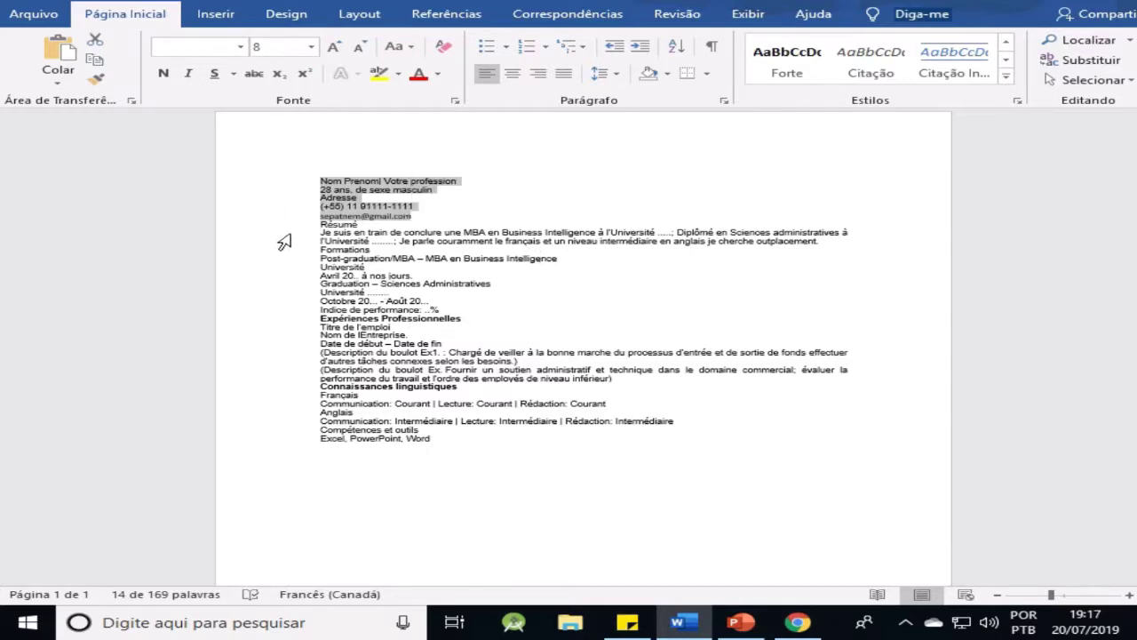
# - Right-align the contact block and make its name and profession line 14 pt bold
pyautogui.click(539, 75)
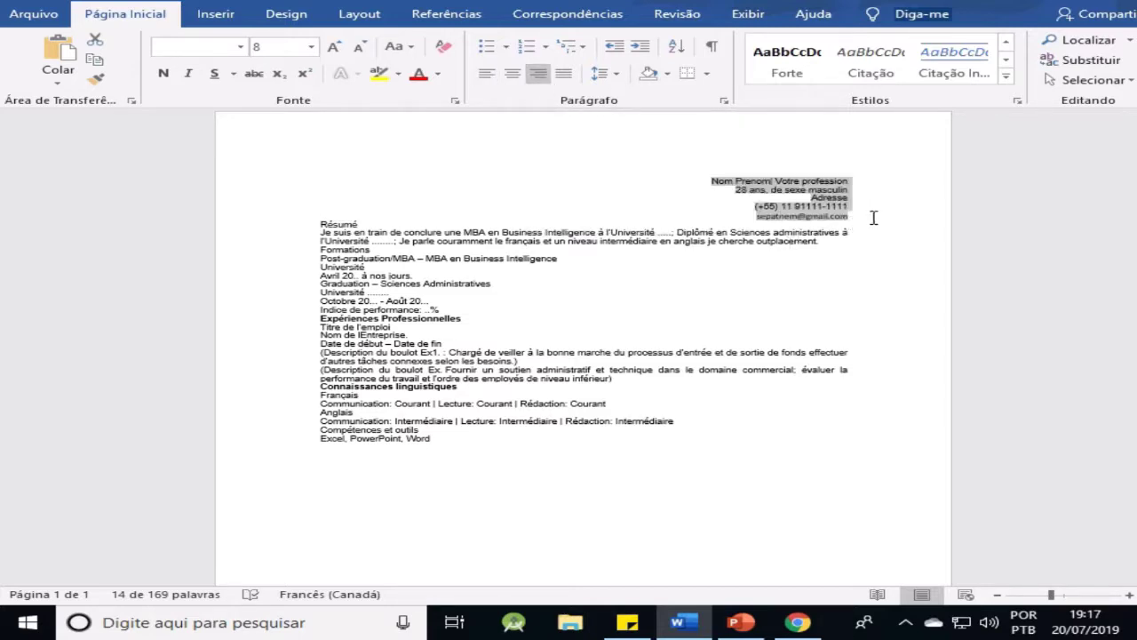
pyautogui.click(274, 182)
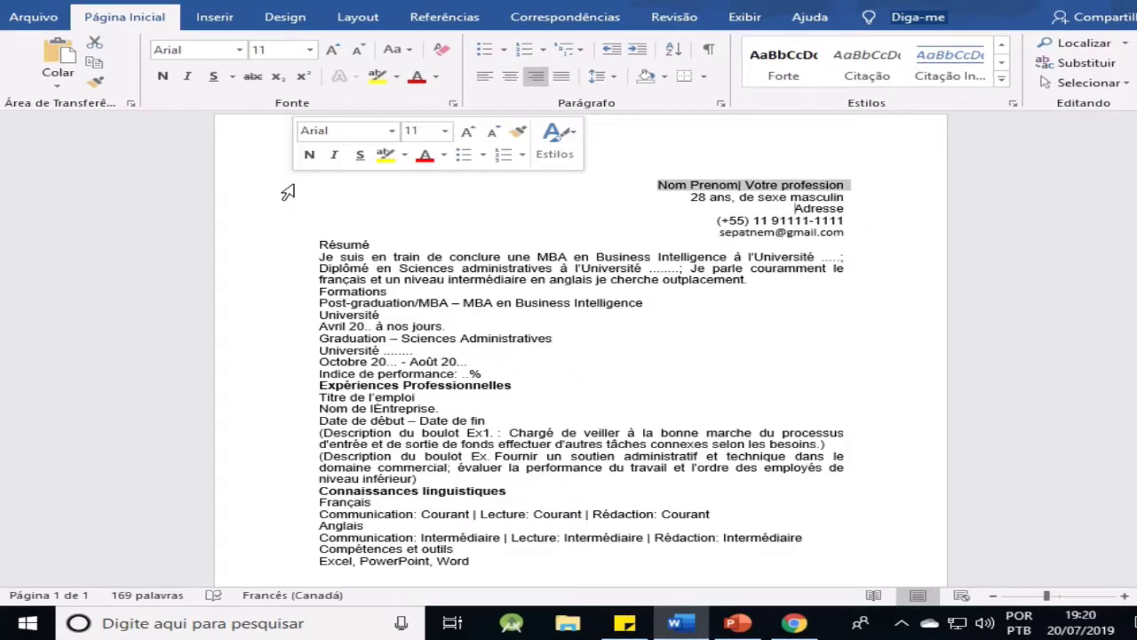
pyautogui.click(334, 51)
pyautogui.click(334, 51)
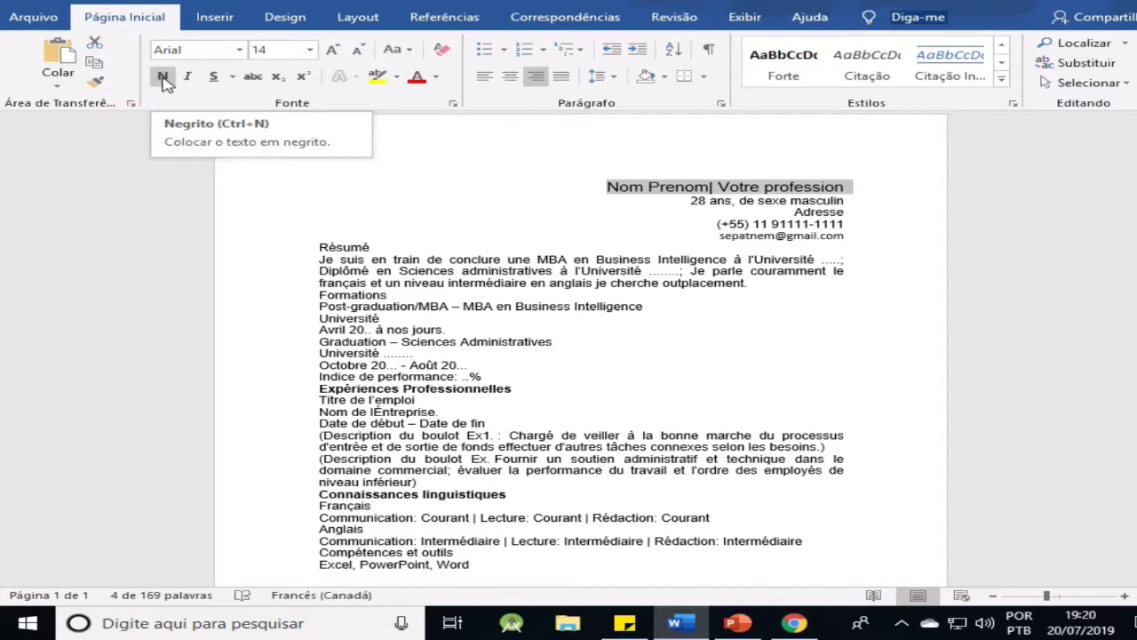
pyautogui.click(163, 77)
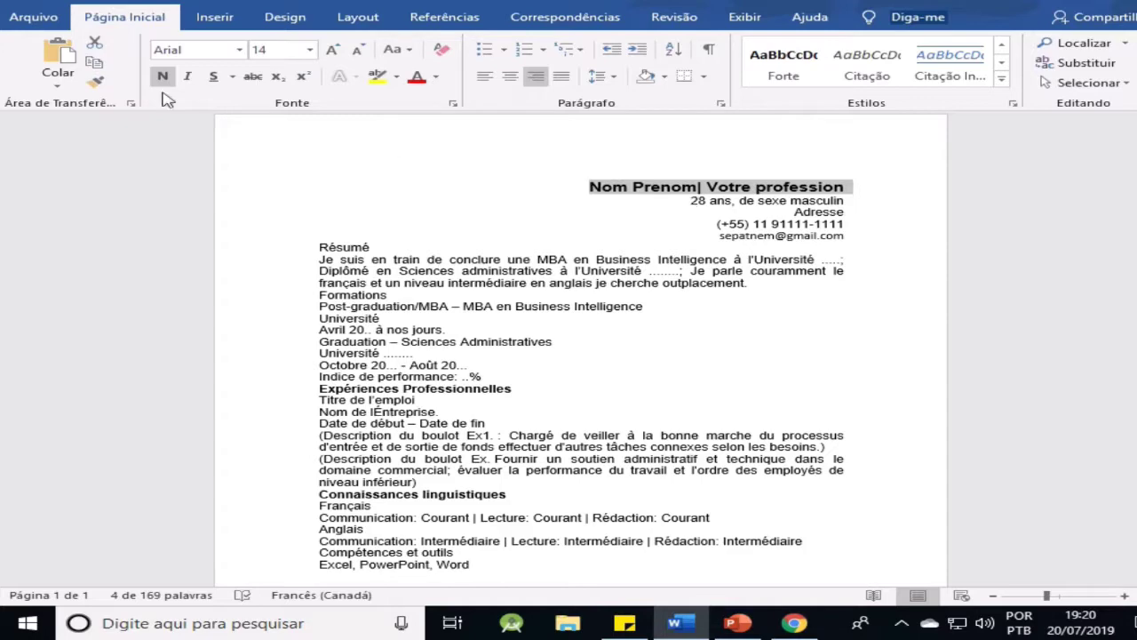
# - Apply the blue bold Referência style at 14 pt to the name and profession line, and ignore the spelling flag on "Votre"
pyautogui.click(1001, 78)
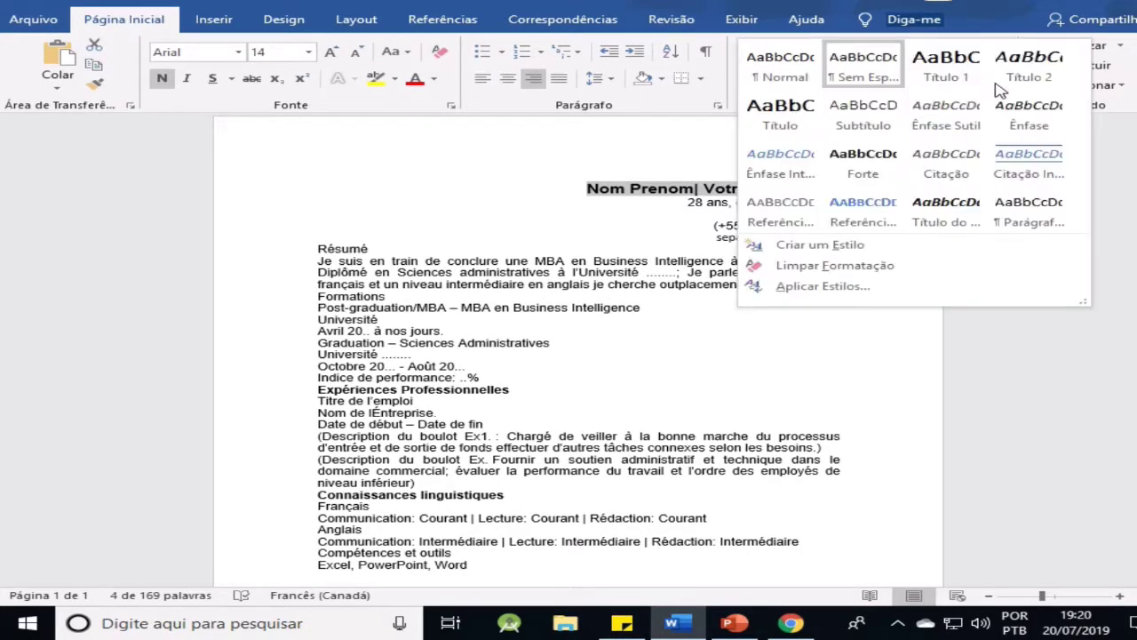
pyautogui.click(857, 206)
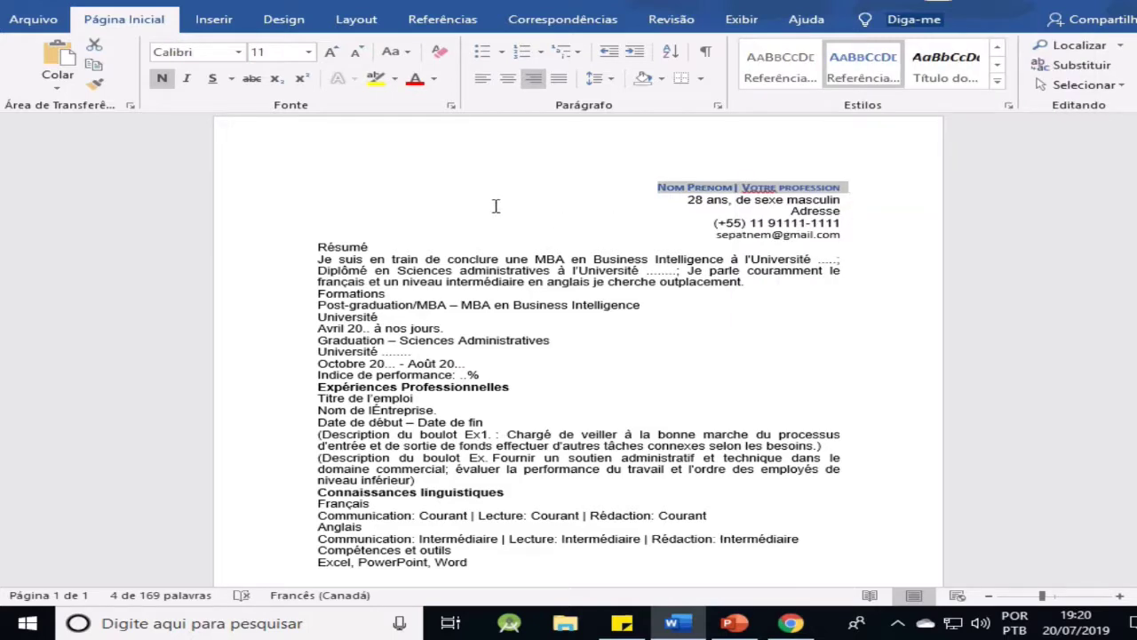
pyautogui.rightClick(747, 192)
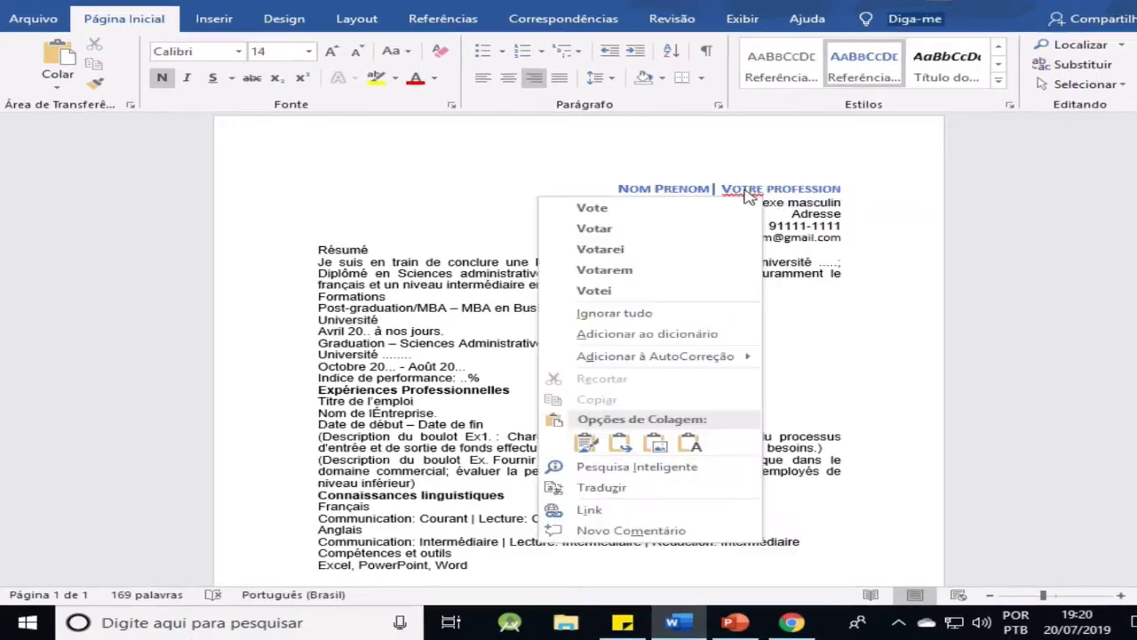
pyautogui.click(613, 313)
pyautogui.click(860, 215)
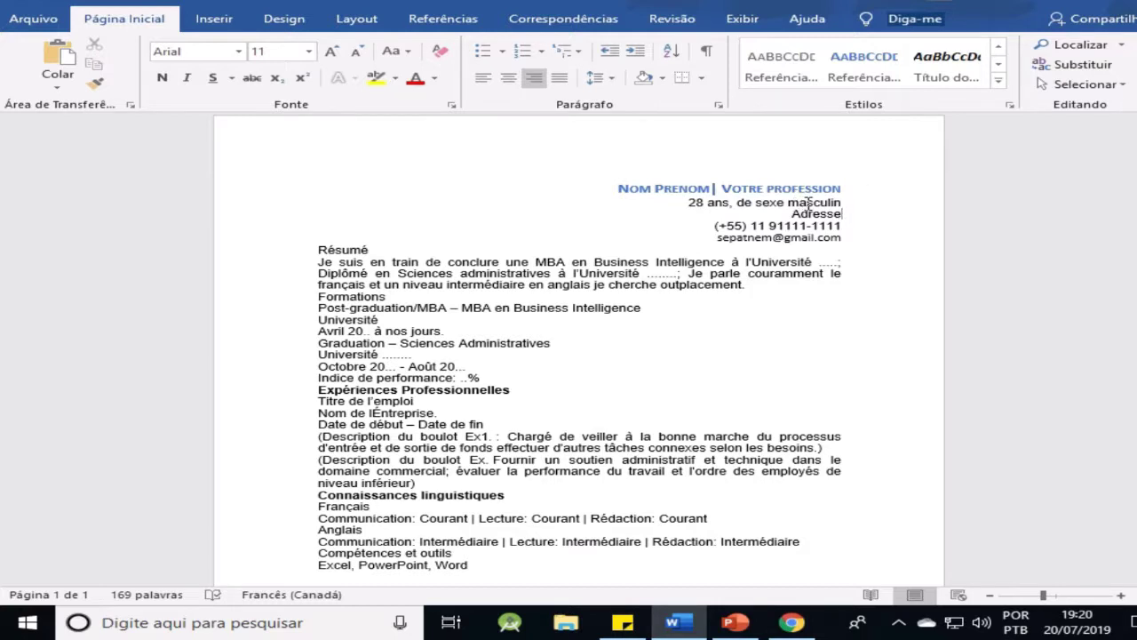
# - Add a separator line of underscores across the full text width below the e-mail line
pyautogui.click(846, 237)
pyautogui.press('Return')
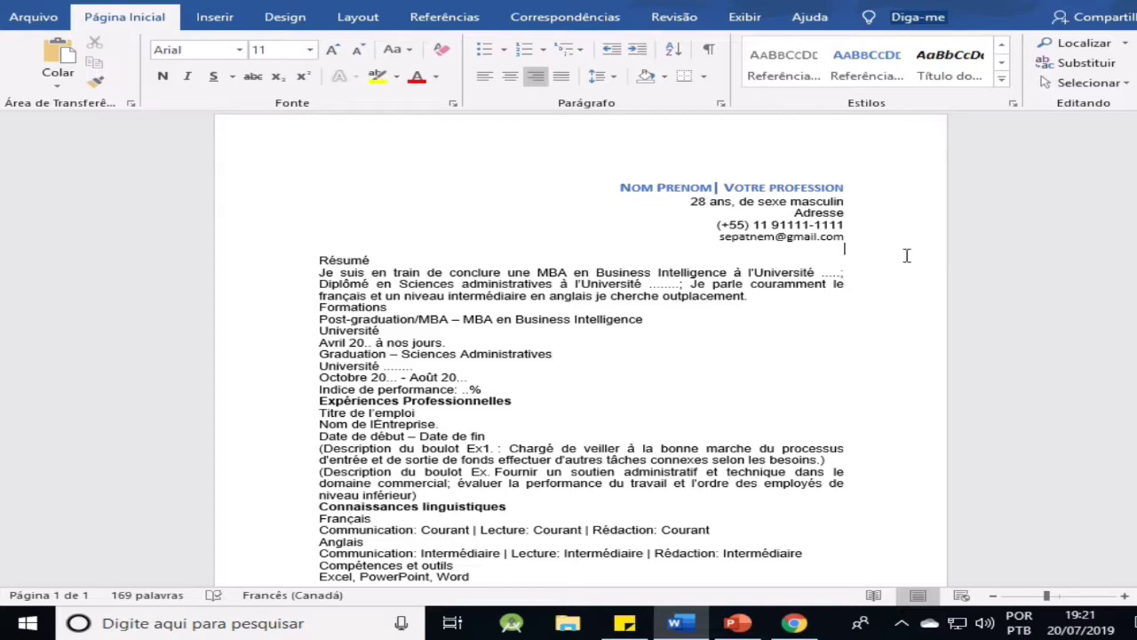
pyautogui.write('__________________________')
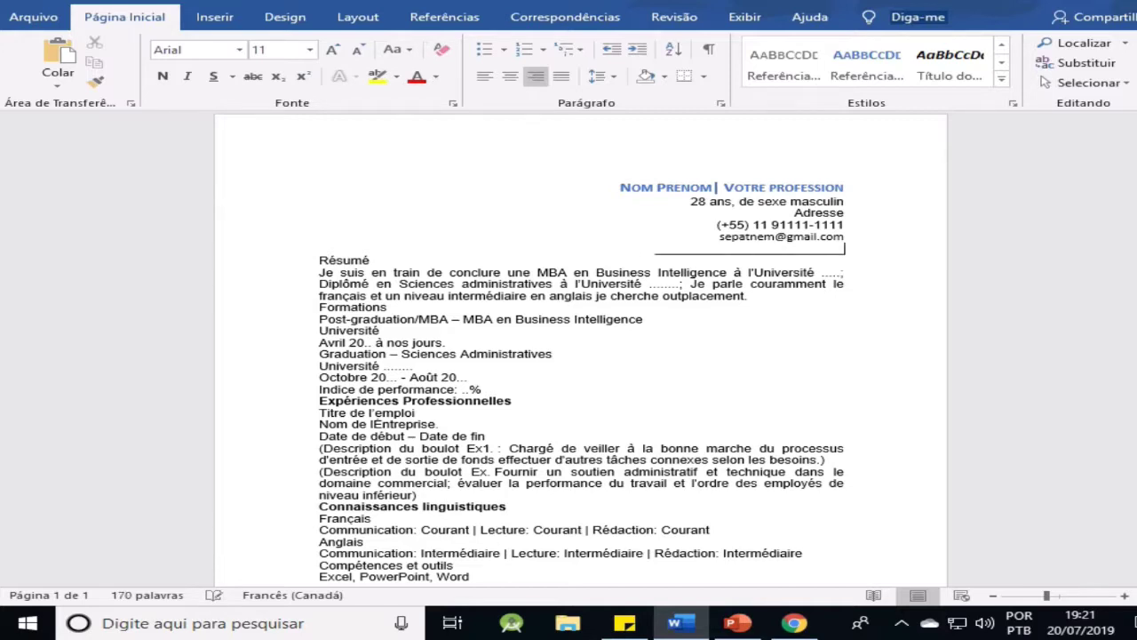
pyautogui.write('______________________________________________')
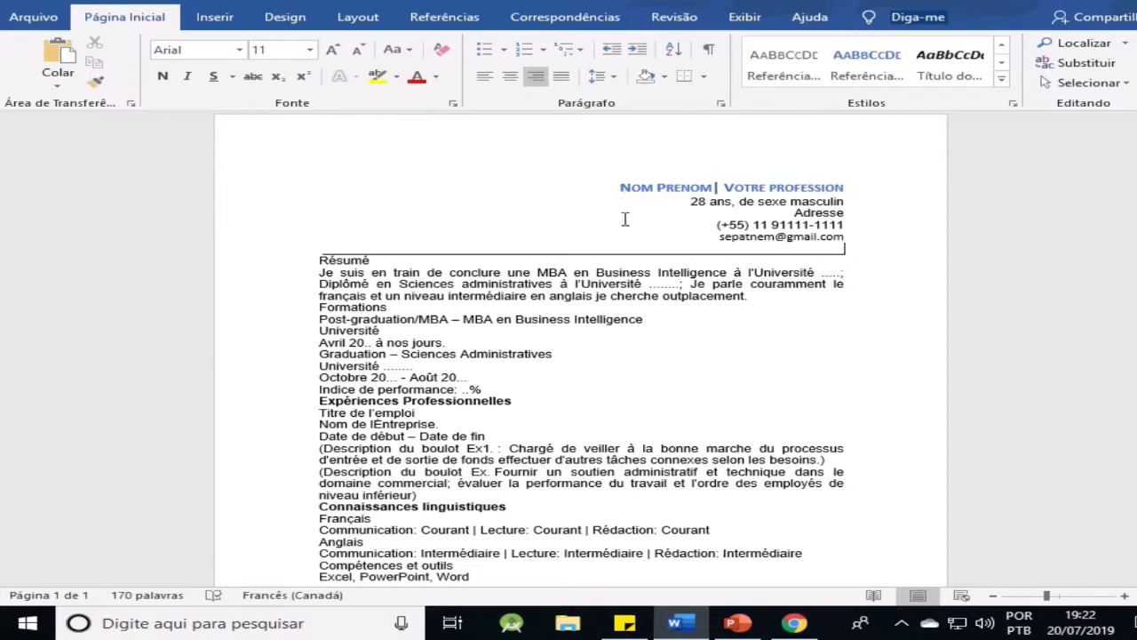
# - Left-align the summary paragraph under the Résumé heading
pyautogui.click(565, 273)
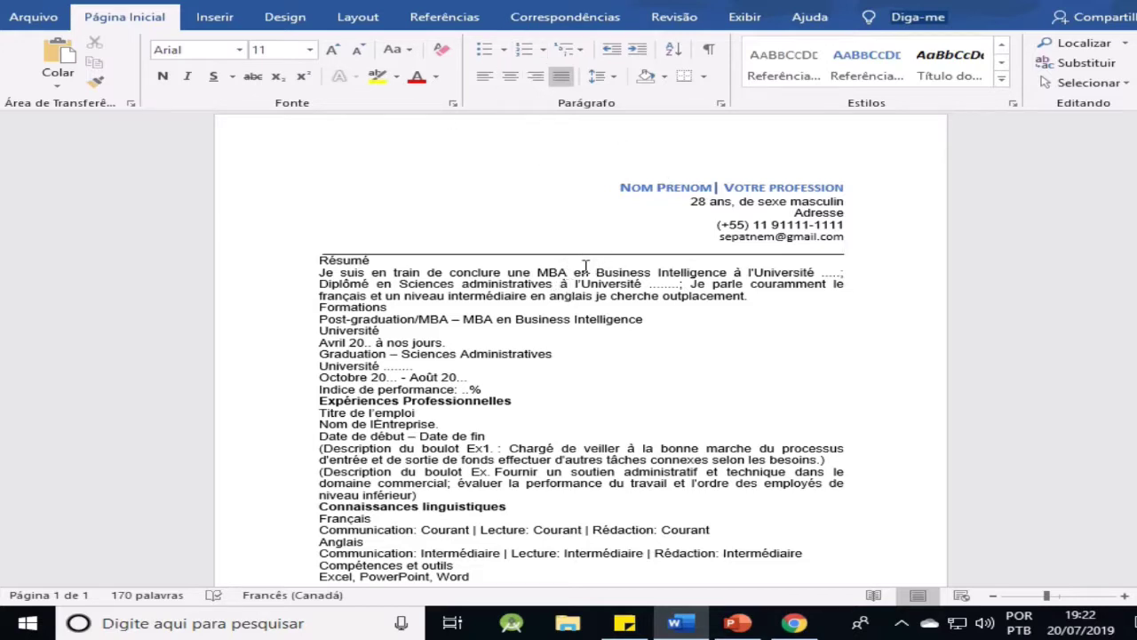
pyautogui.click(485, 77)
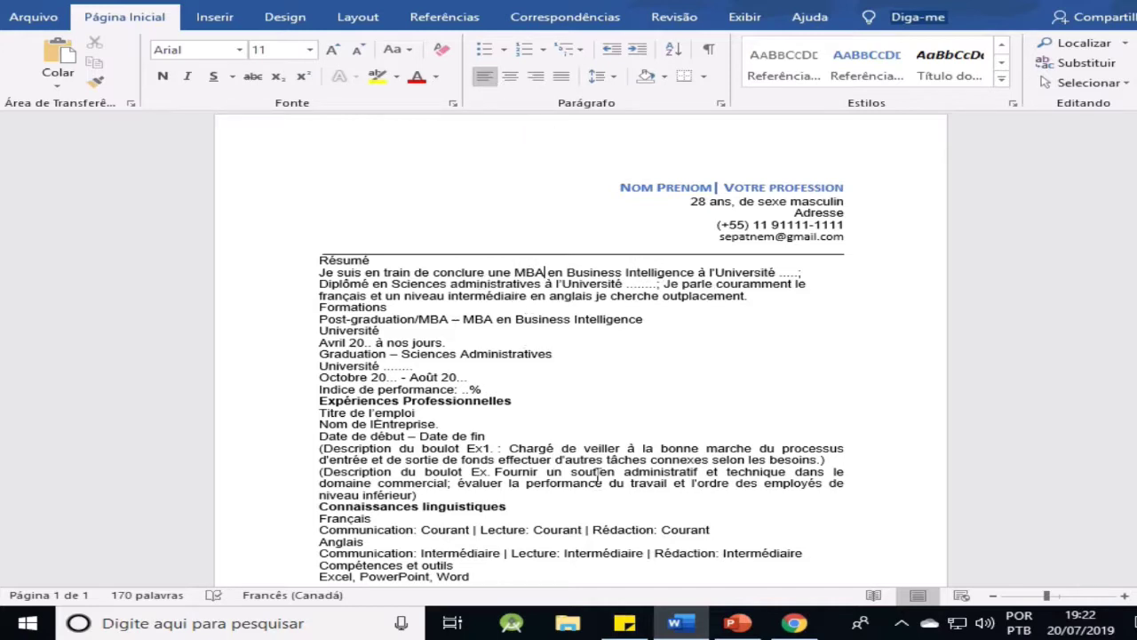
pyautogui.hotkey('ctrl', 'j')
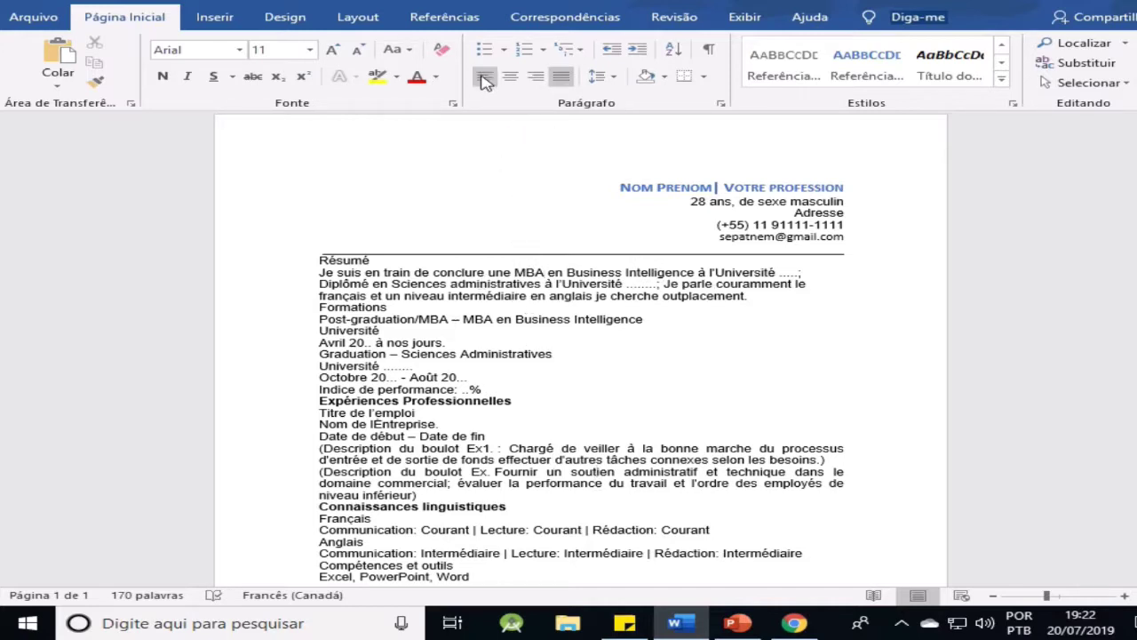
pyautogui.click(364, 273)
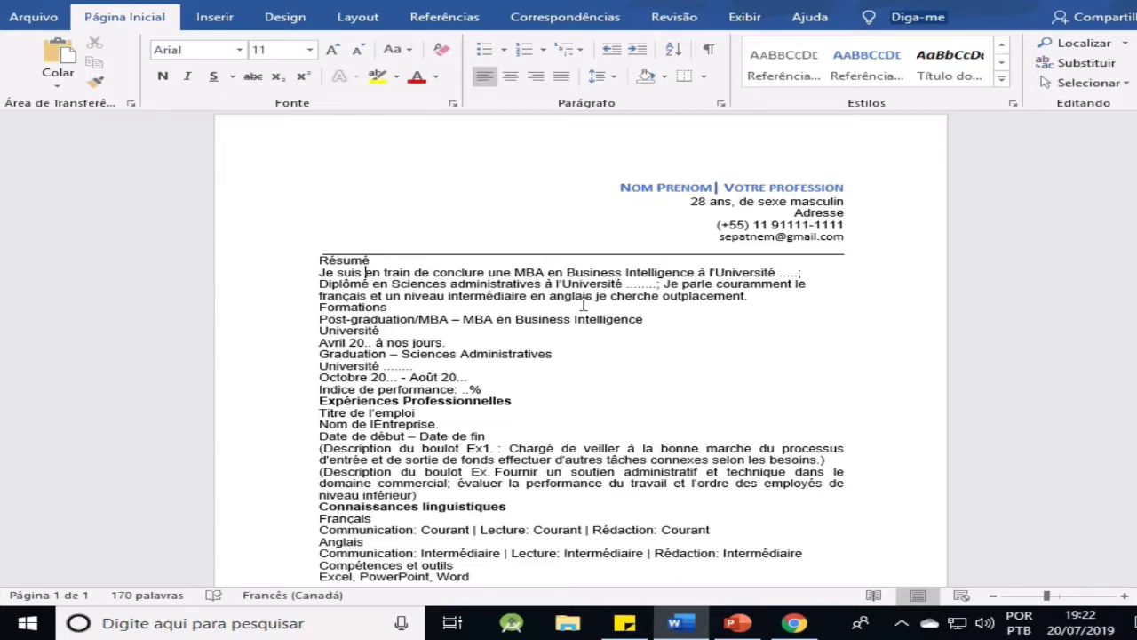
# - Insert a blank line before and after both the Résumé heading and the Formations heading
pyautogui.click(758, 300)
pyautogui.press('Return')
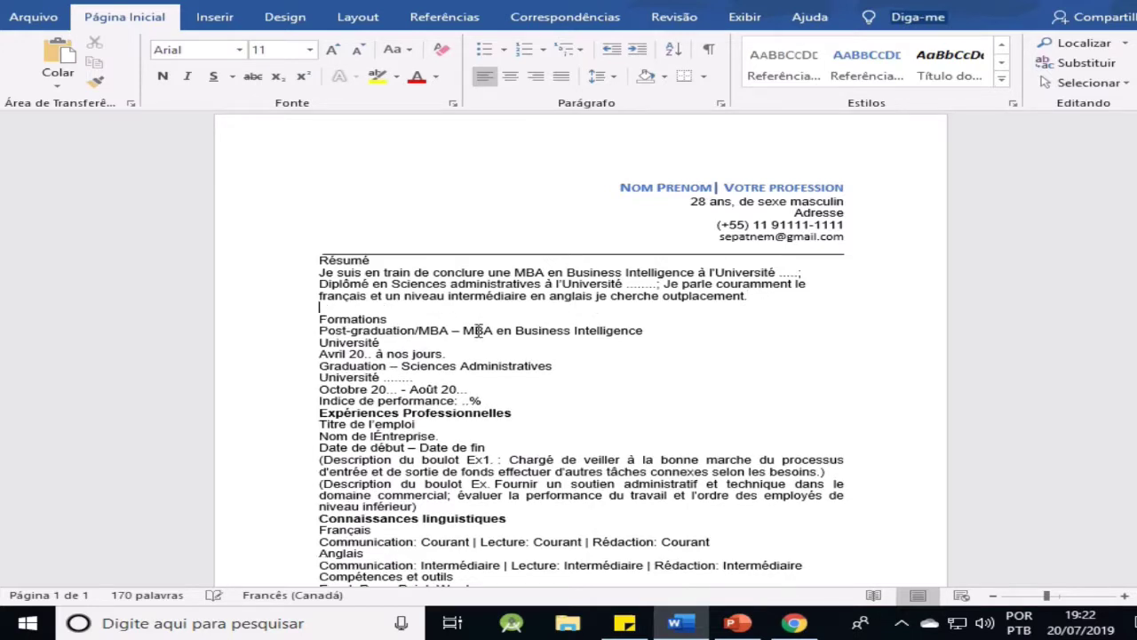
pyautogui.click(407, 318)
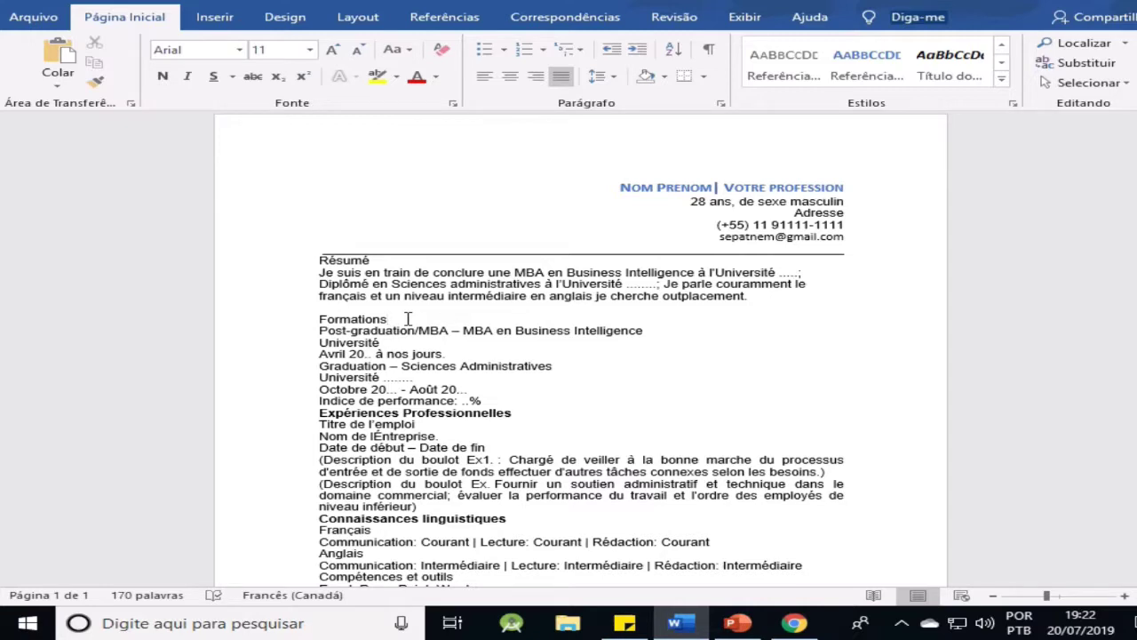
pyautogui.press('Return')
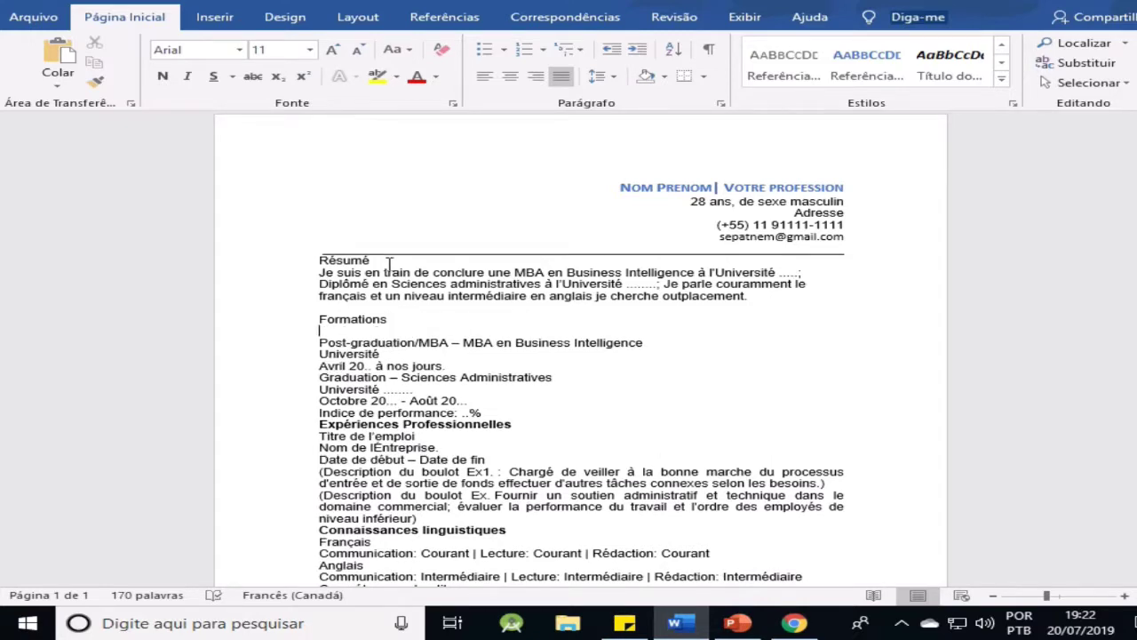
pyautogui.press('Return')
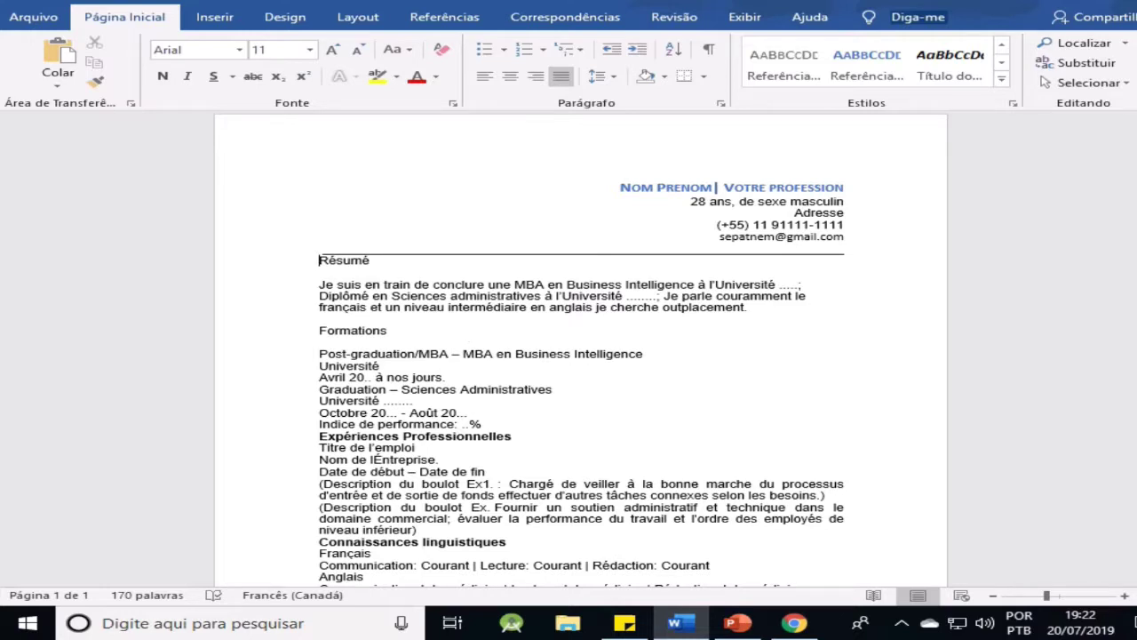
pyautogui.press('Return')
# - Apply the all caps font effect (Todas em maiúsculas) to the Résumé heading
pyautogui.click(297, 272)
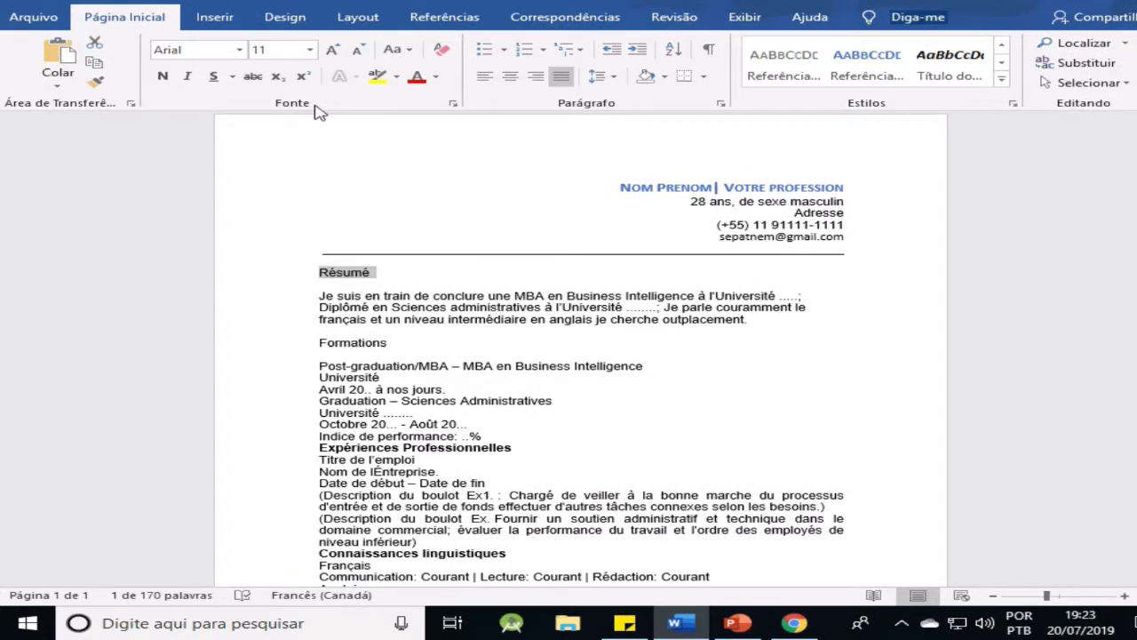
pyautogui.click(453, 105)
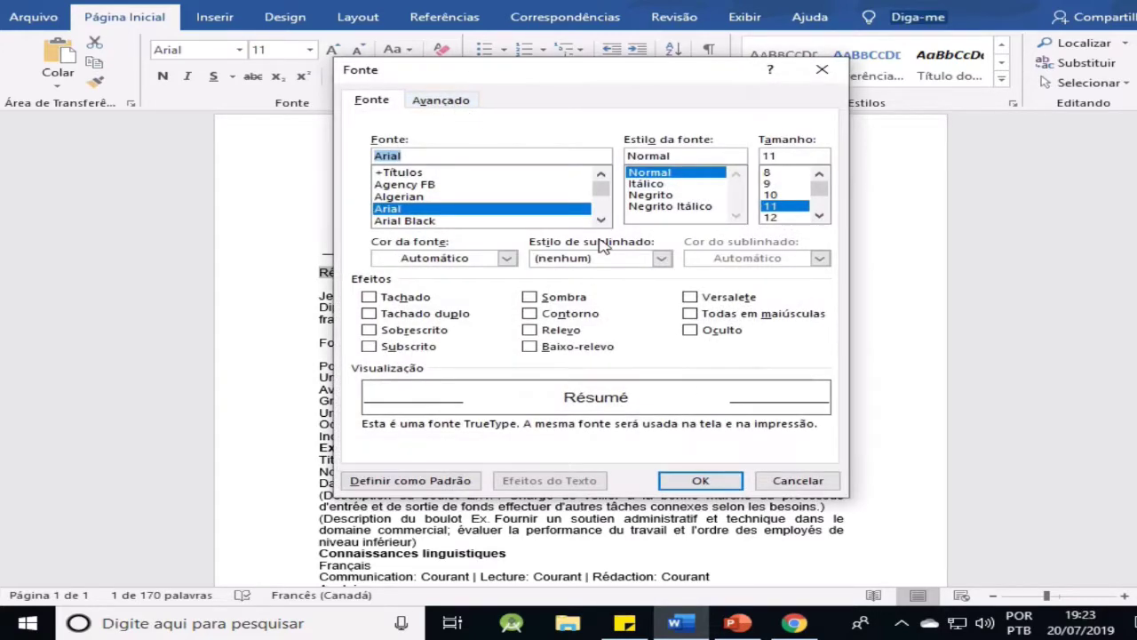
pyautogui.click(693, 318)
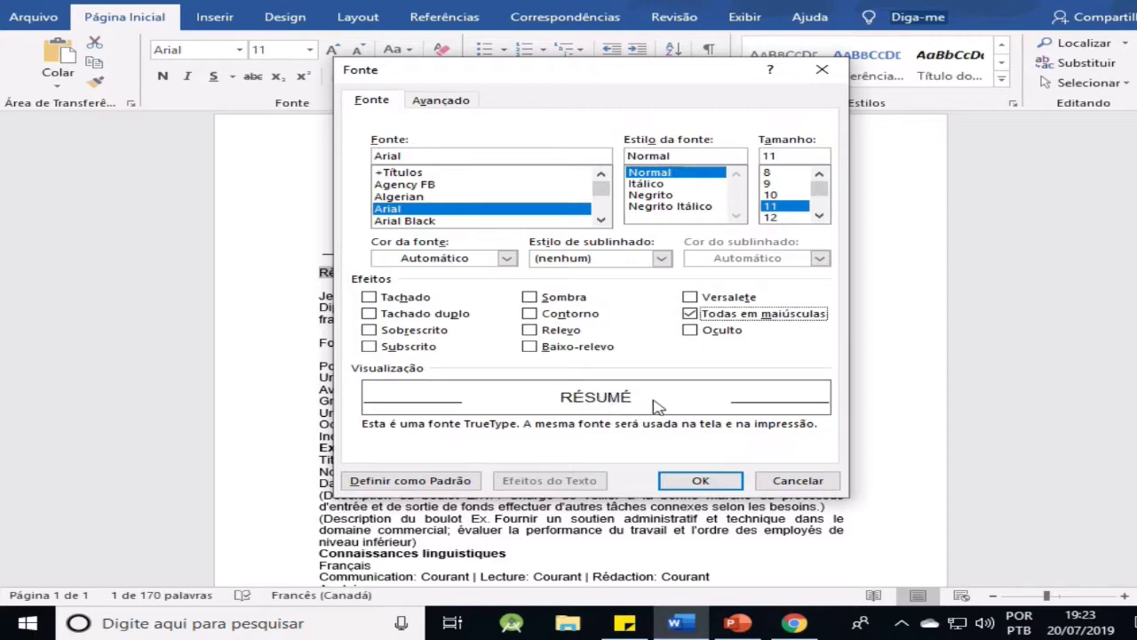
pyautogui.click(699, 478)
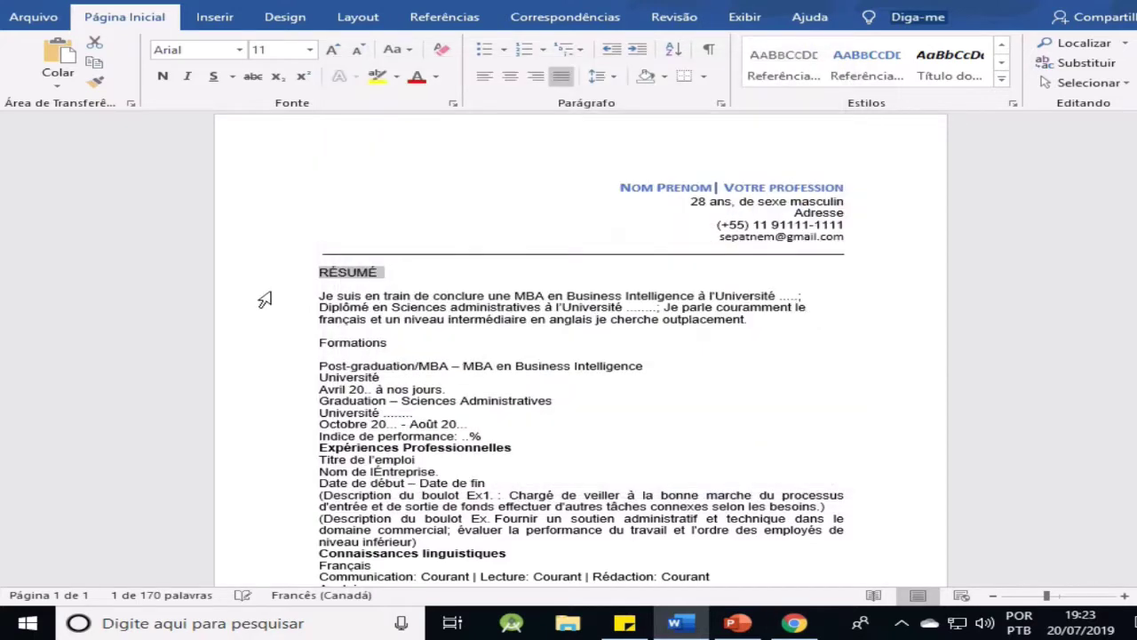
pyautogui.click(451, 282)
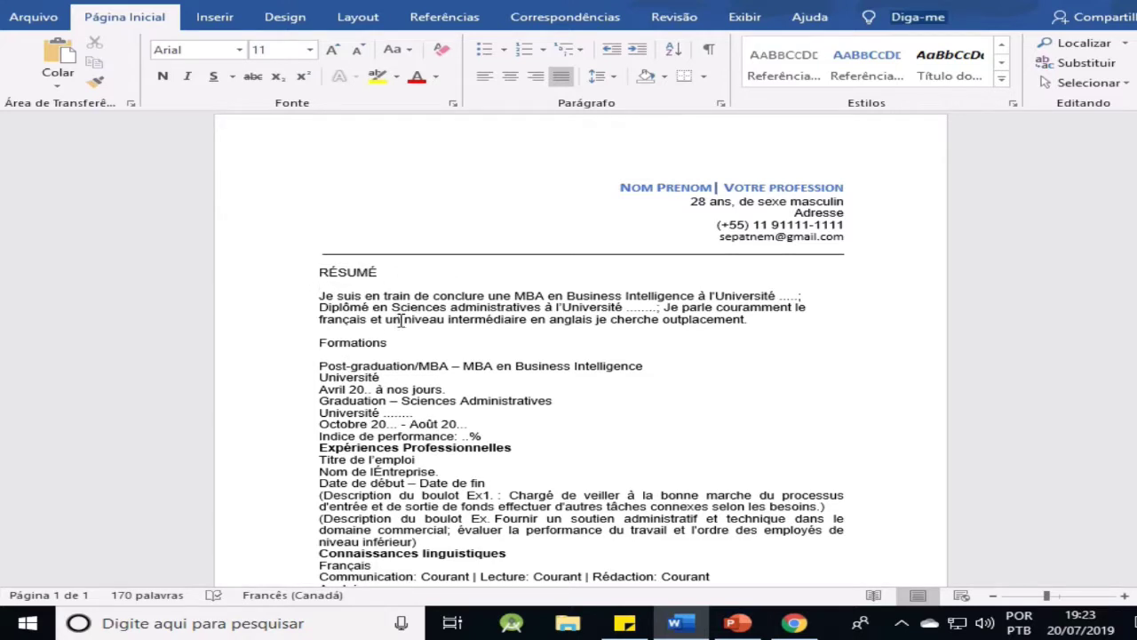
# - Copy the formatting of the name and profession line onto the Résumé heading with Format Painter
pyautogui.click(288, 281)
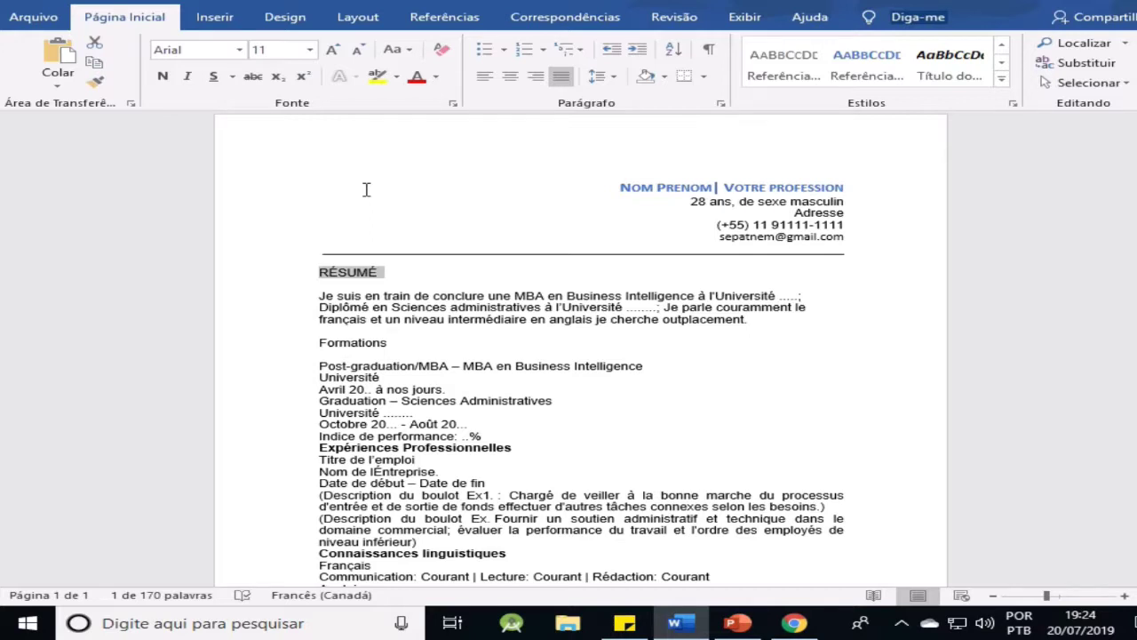
pyautogui.click(681, 186)
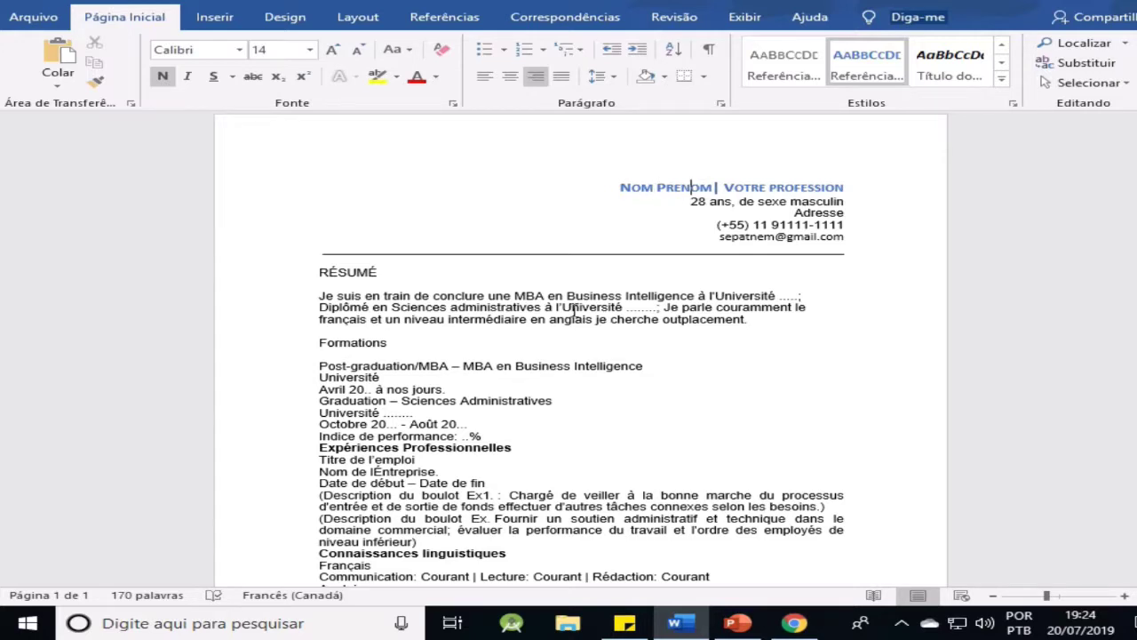
pyautogui.scroll(-2, 572, 319)
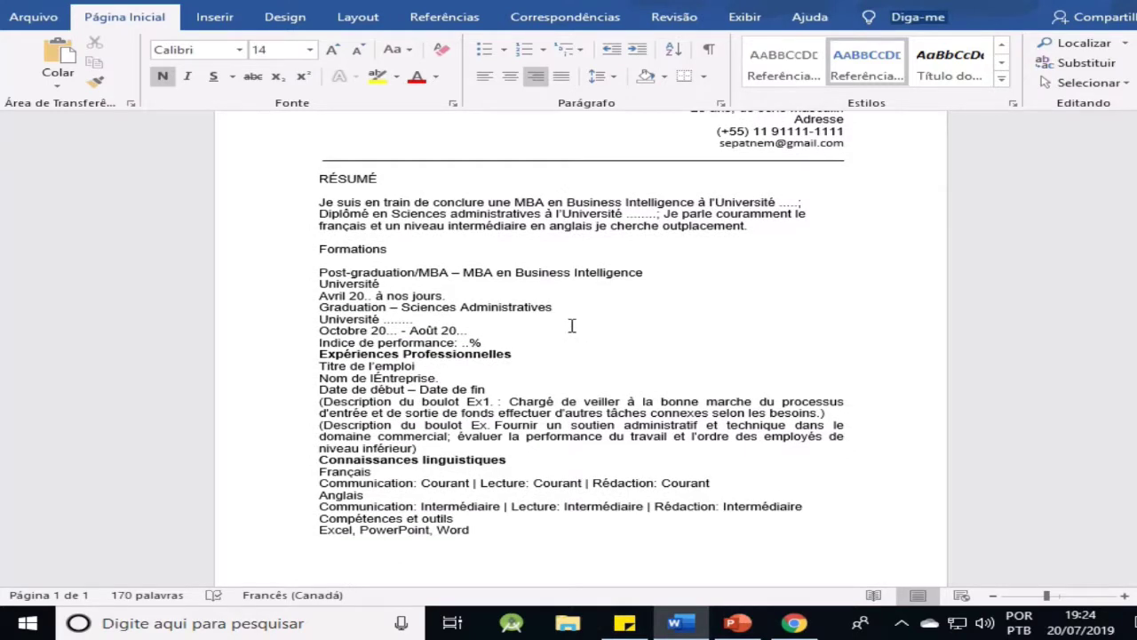
pyautogui.scroll(1, 572, 327)
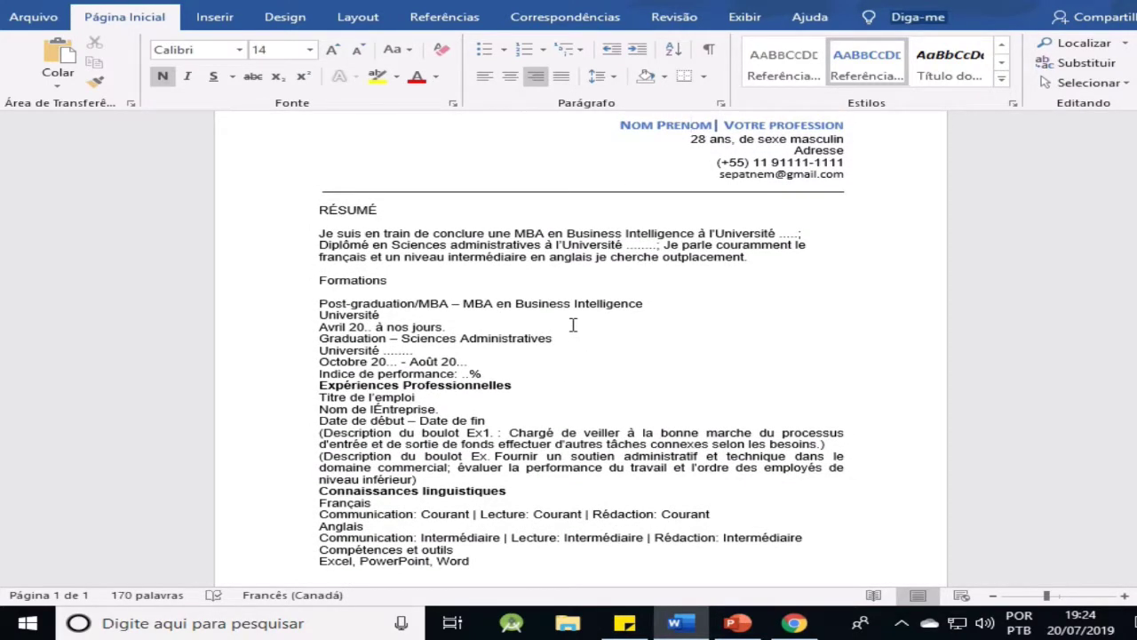
pyautogui.scroll(1, 573, 325)
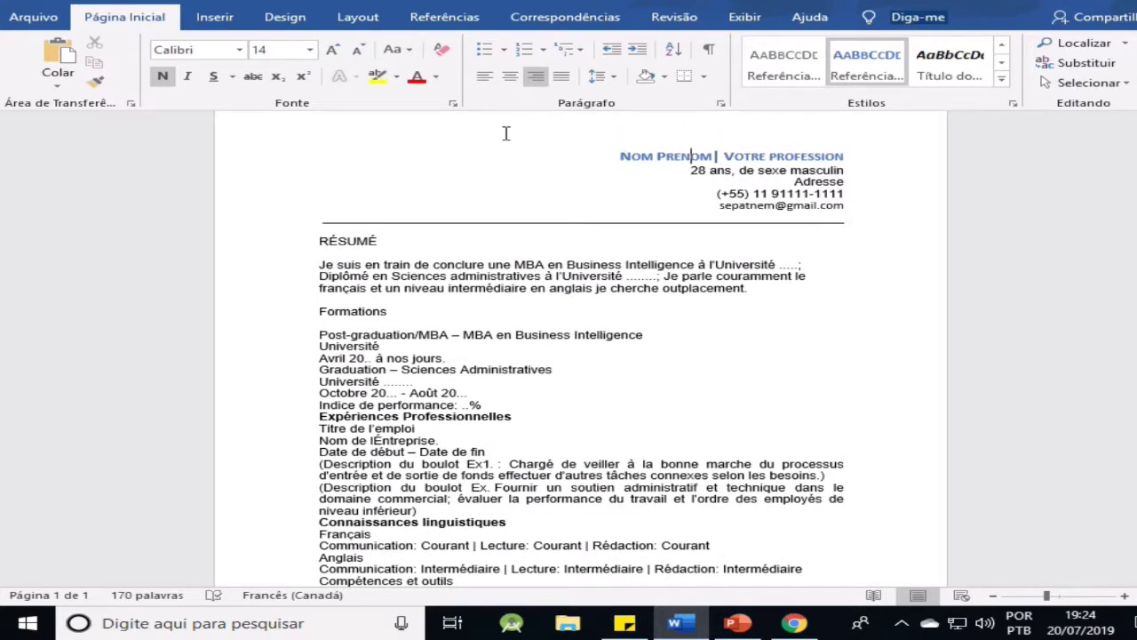
pyautogui.click(97, 84)
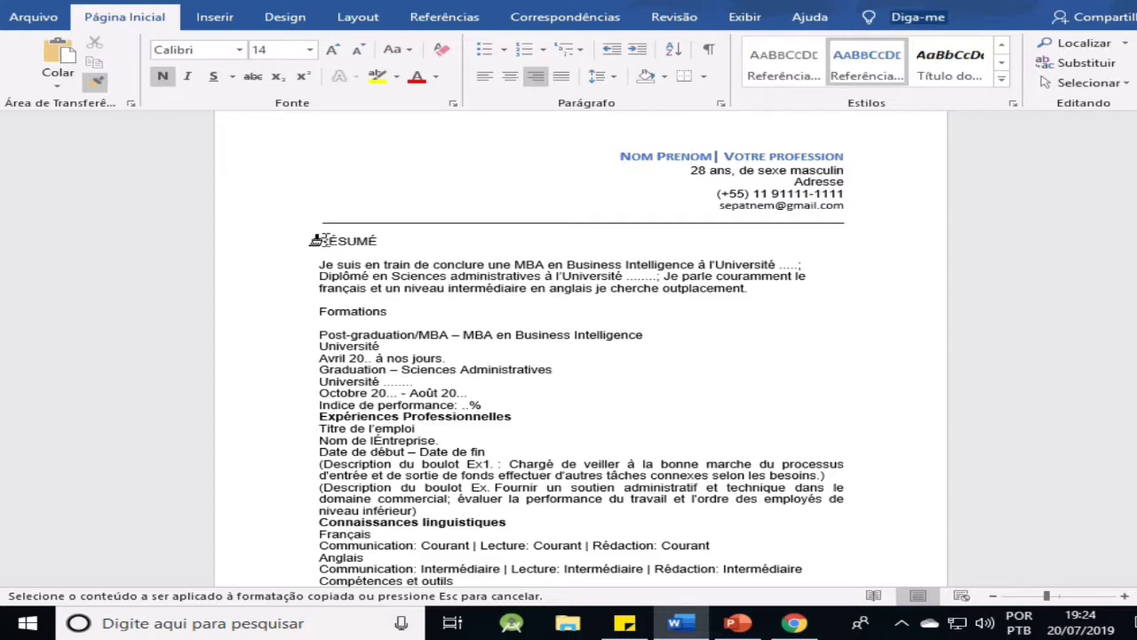
pyautogui.click(273, 252)
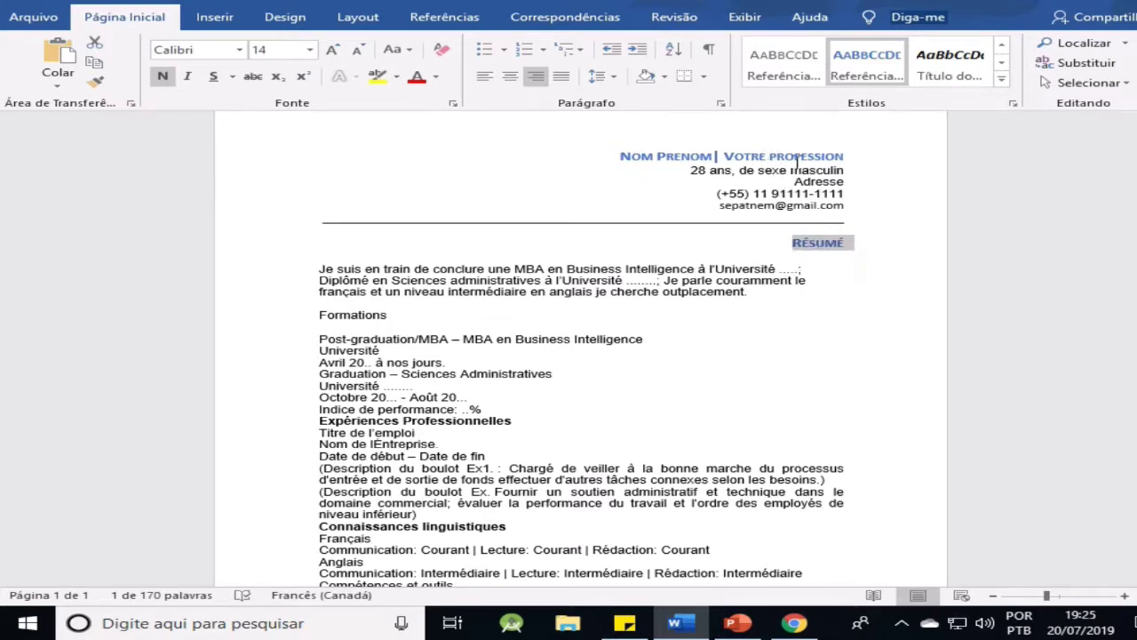
# - Left-align the Résumé heading
pyautogui.click(484, 76)
pyautogui.click(412, 249)
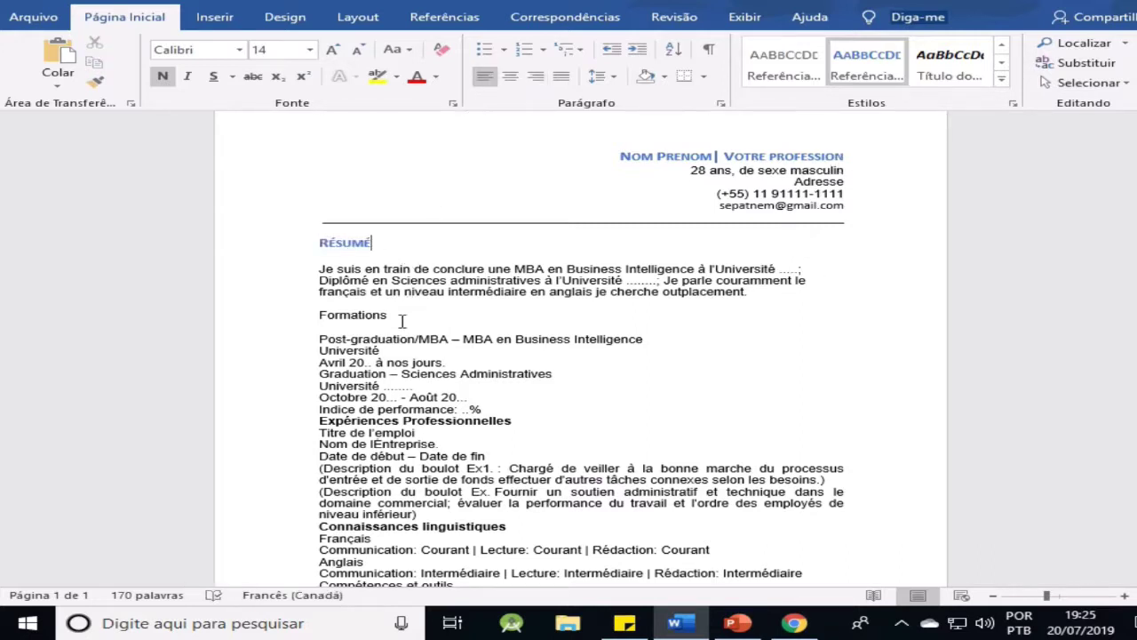
# - Justify the summary paragraph under the Résumé heading and set its line spacing to 1,15
pyautogui.tripleClick(372, 271)
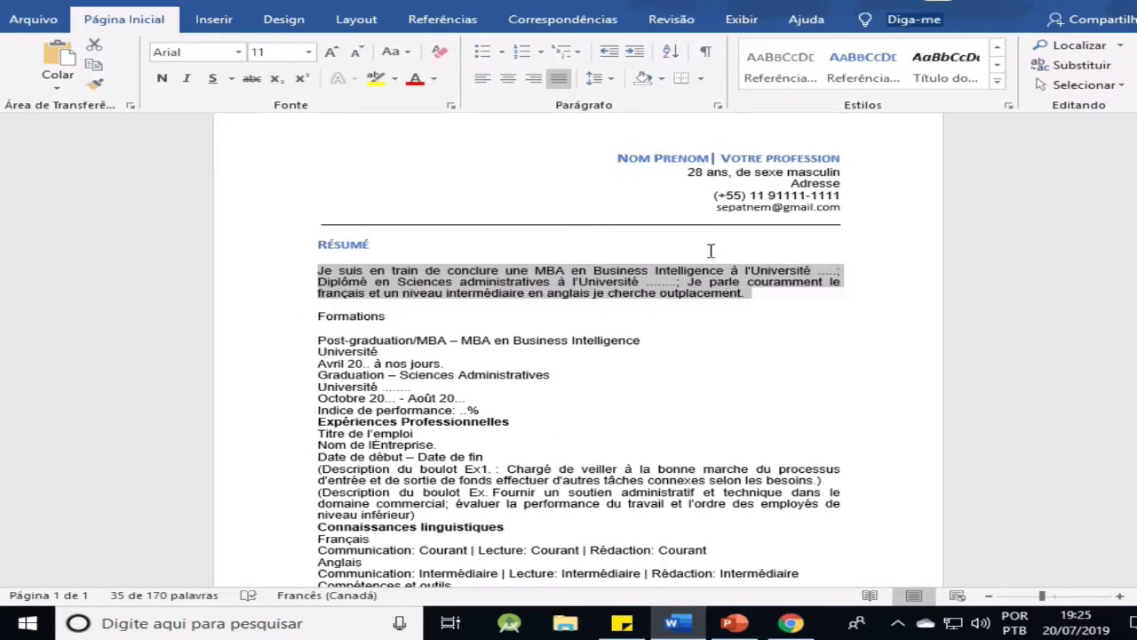
pyautogui.click(595, 78)
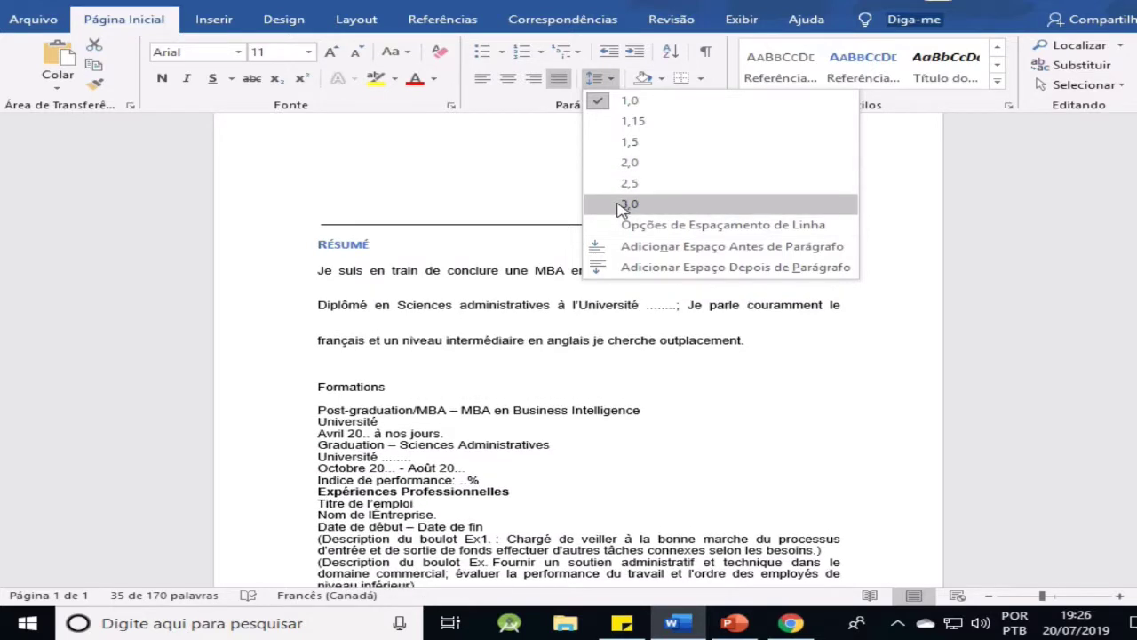
pyautogui.click(633, 123)
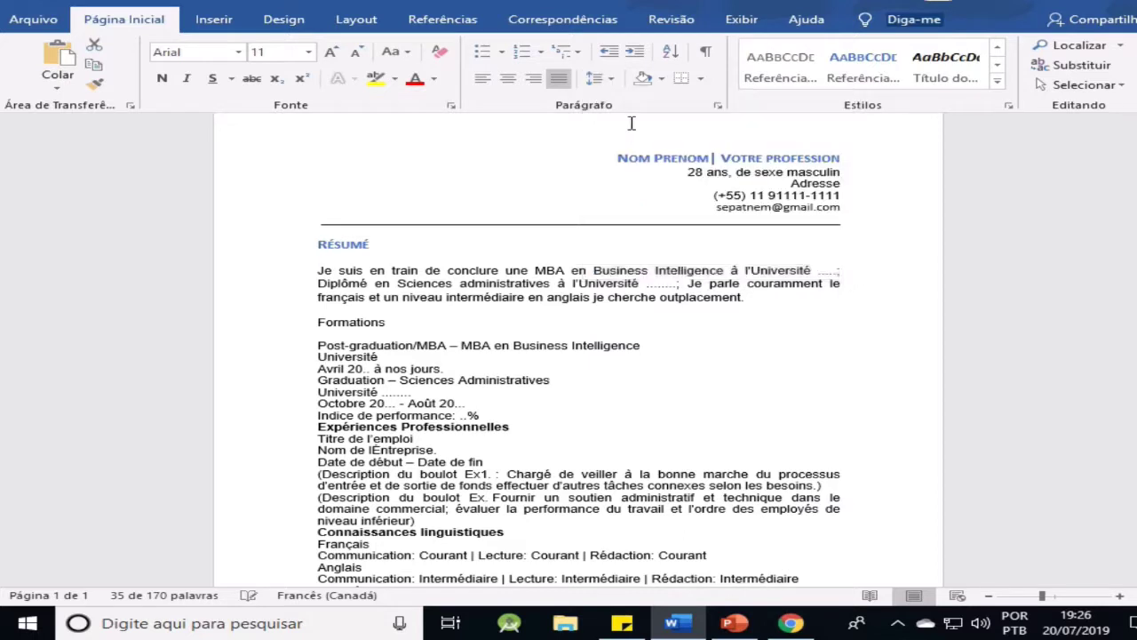
pyautogui.click(782, 310)
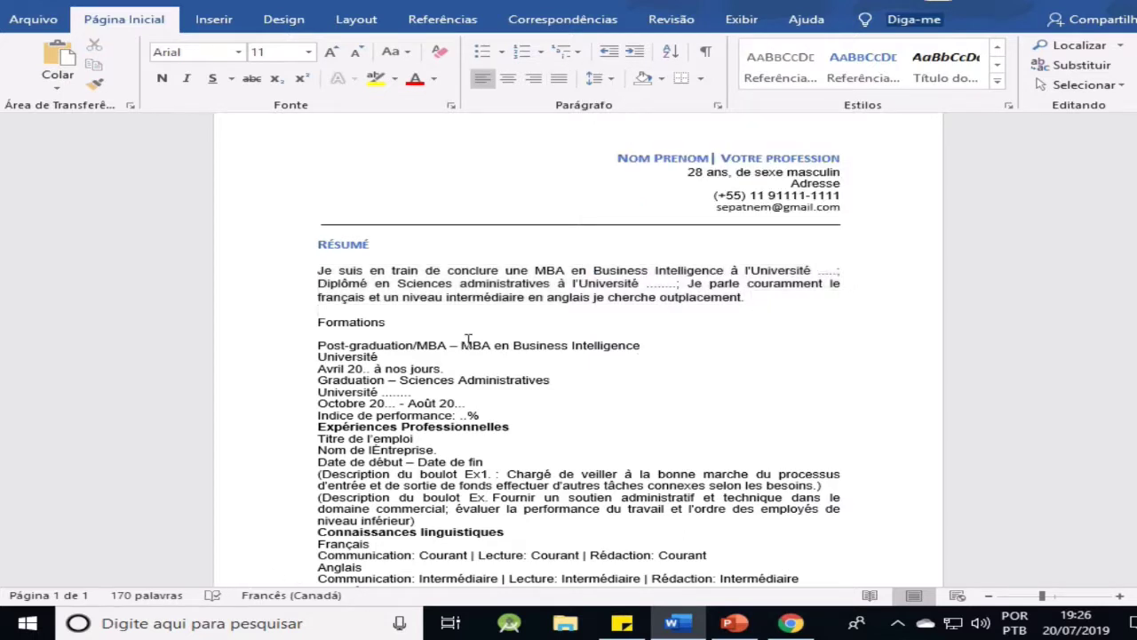
# - Copy the formatting of the Résumé heading onto the Formations heading with Format Painter
pyautogui.click(343, 246)
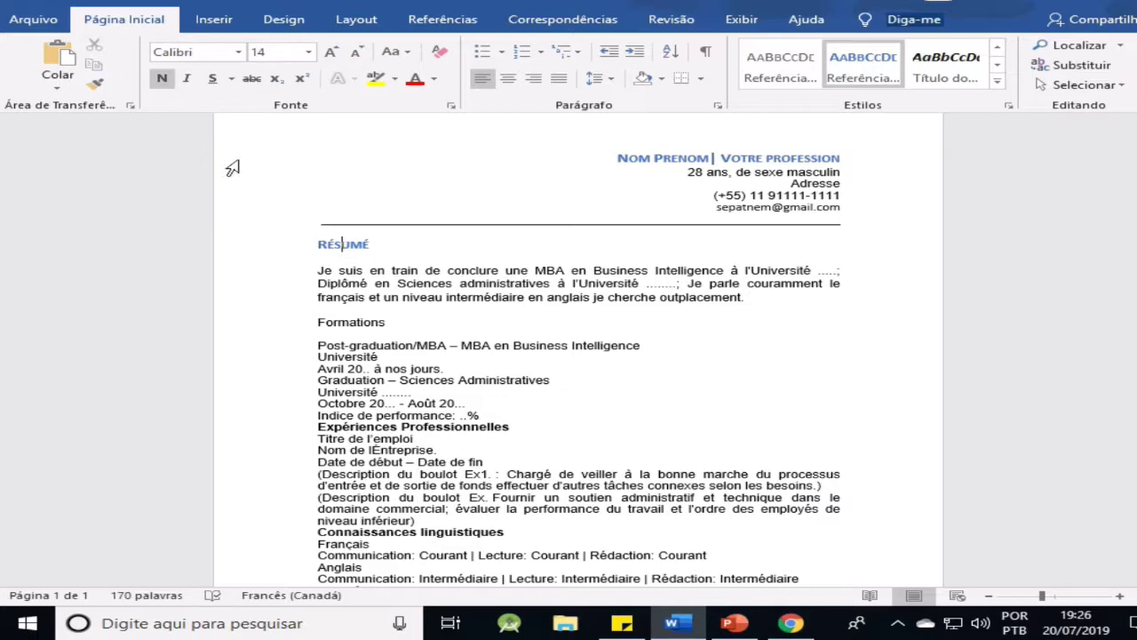
pyautogui.click(98, 85)
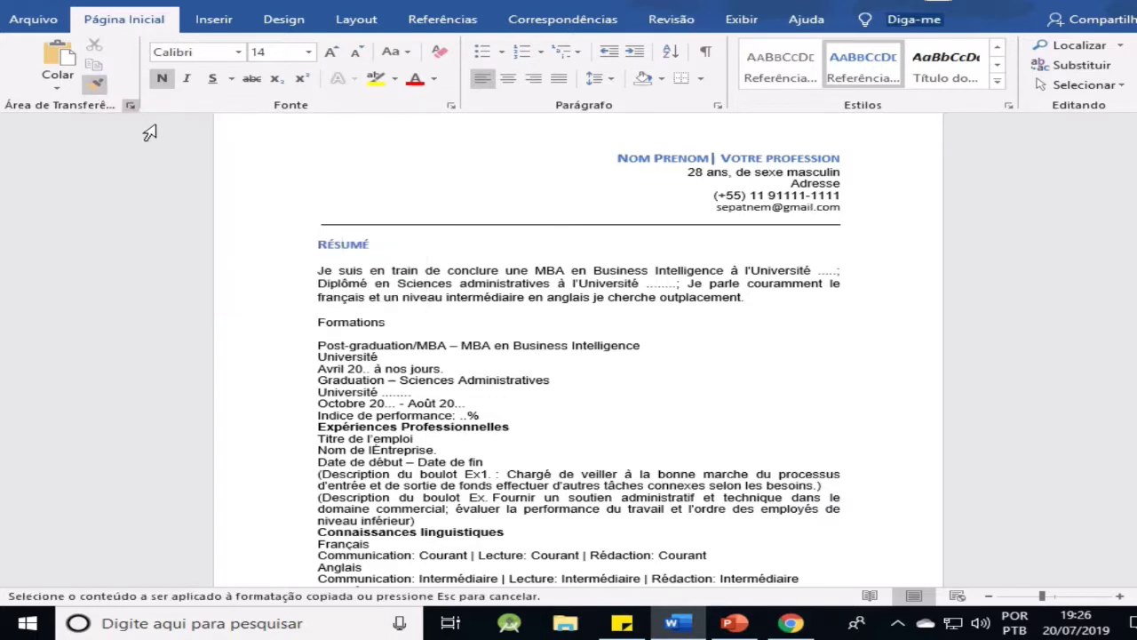
pyautogui.click(349, 322)
pyautogui.click(325, 350)
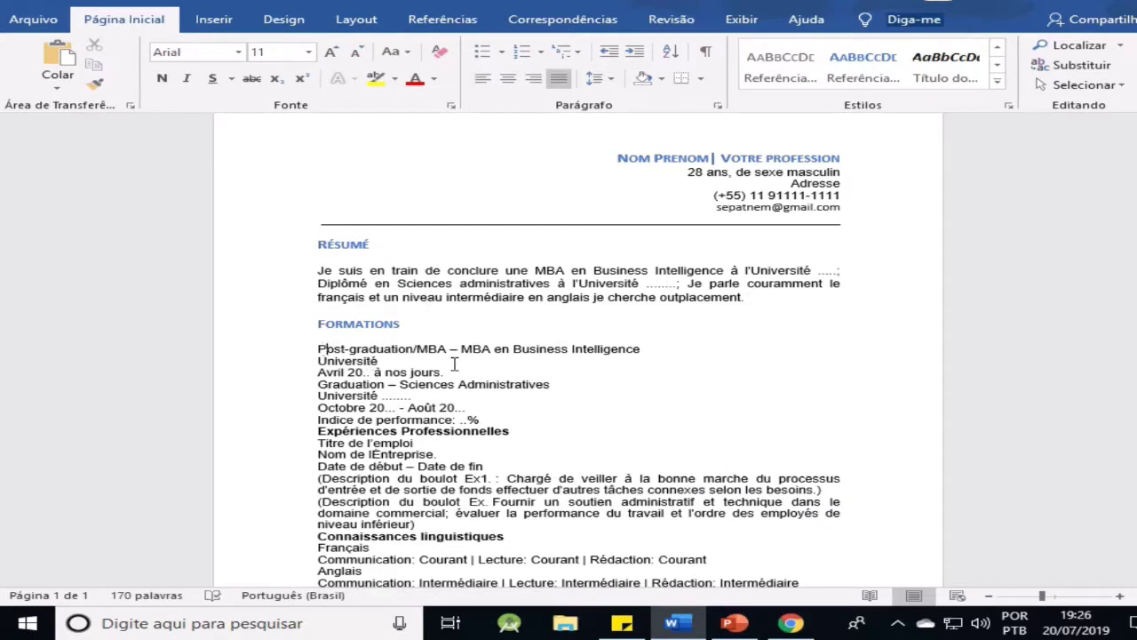
# - Remove the bullet from the empty line under the Compétences et outils heading
pyautogui.scroll(-1, 451, 368)
pyautogui.scroll(-2, 451, 348)
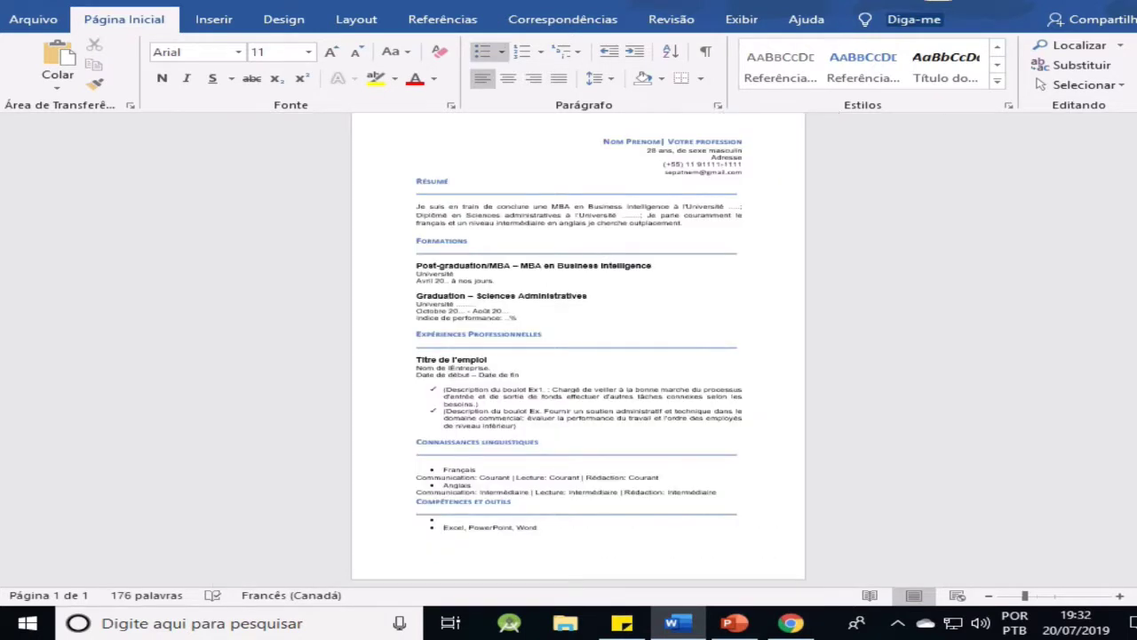
pyautogui.press('BackSpace')
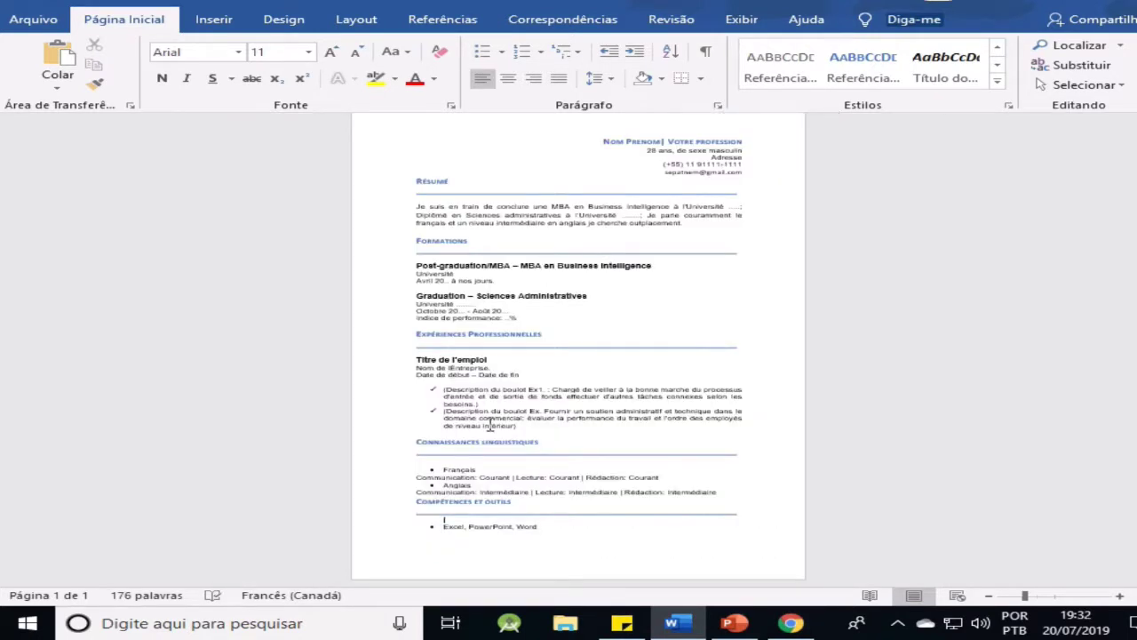